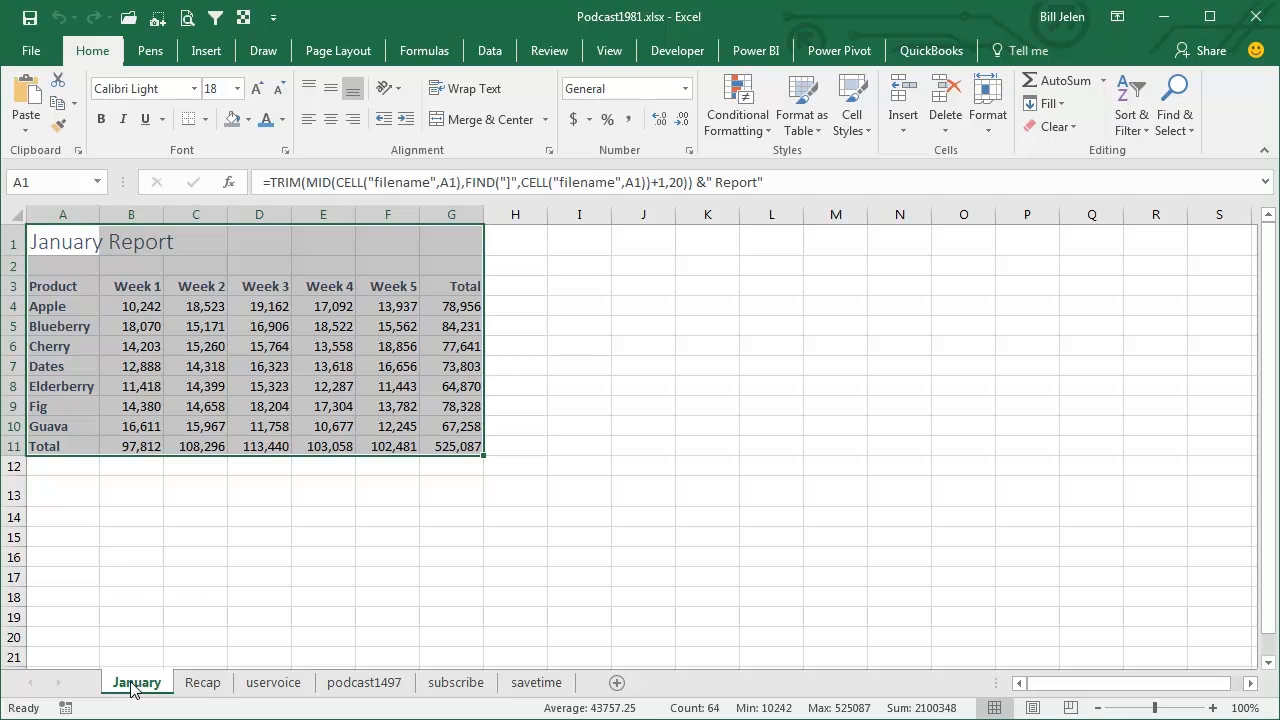
# Create a copy of the January sheet in the same workbook, placed before the Recap sheet
pyautogui.rightClick(135, 688)
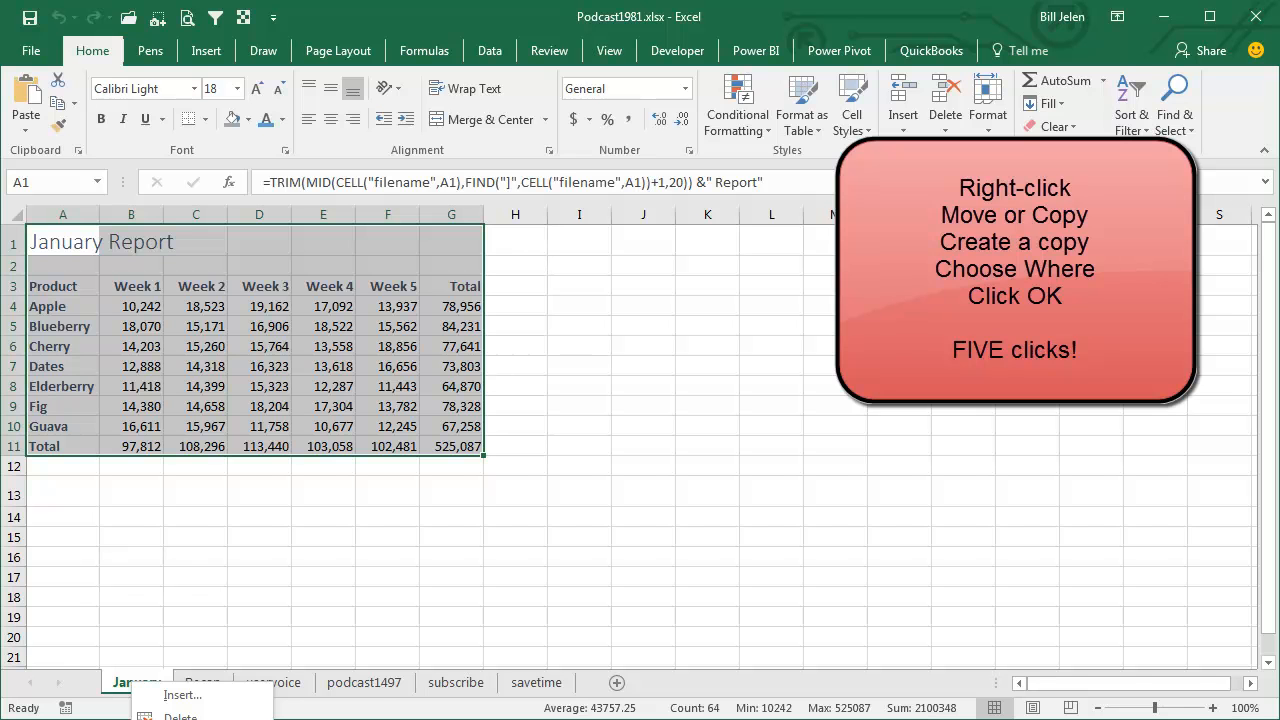
pyautogui.click(212, 716)
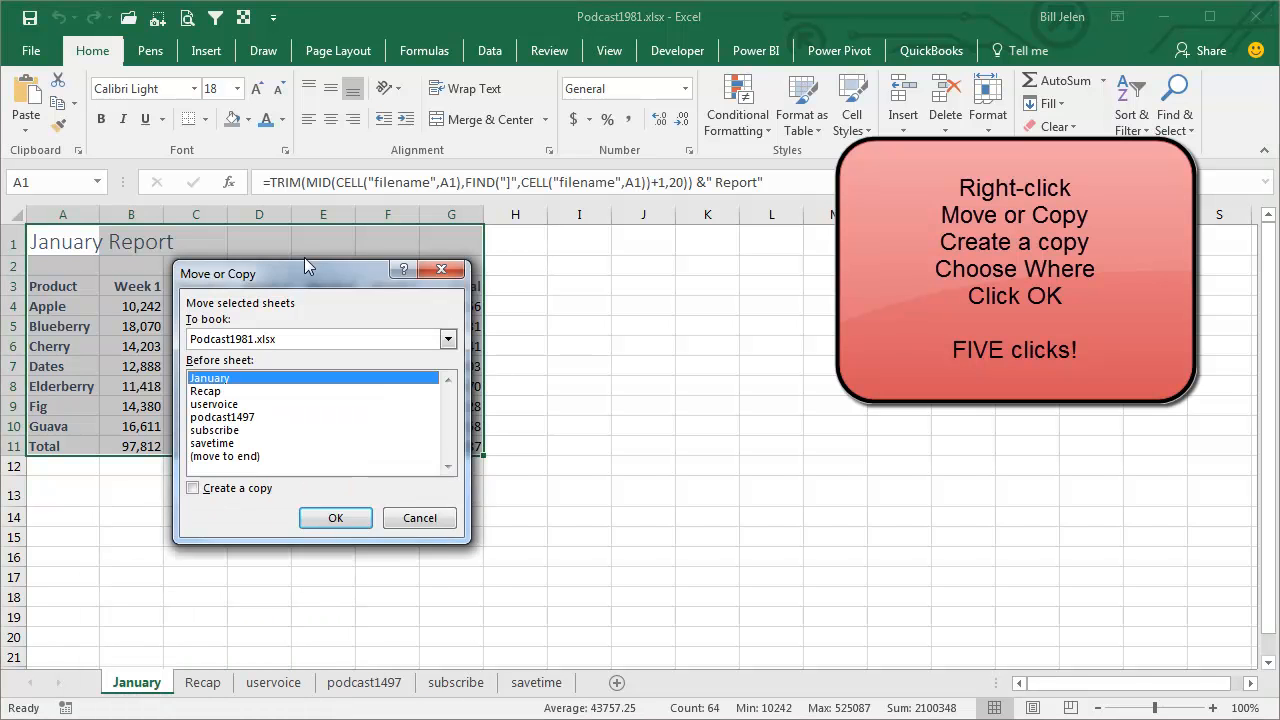
pyautogui.click(193, 434)
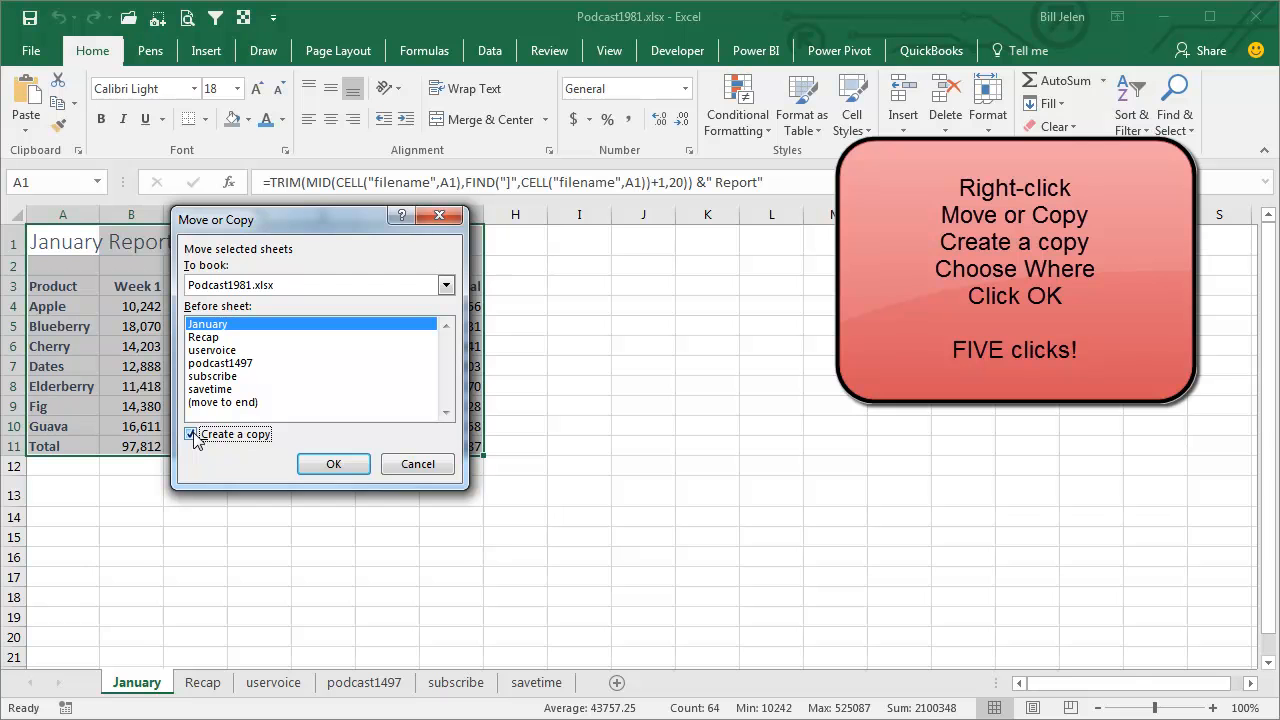
pyautogui.click(214, 340)
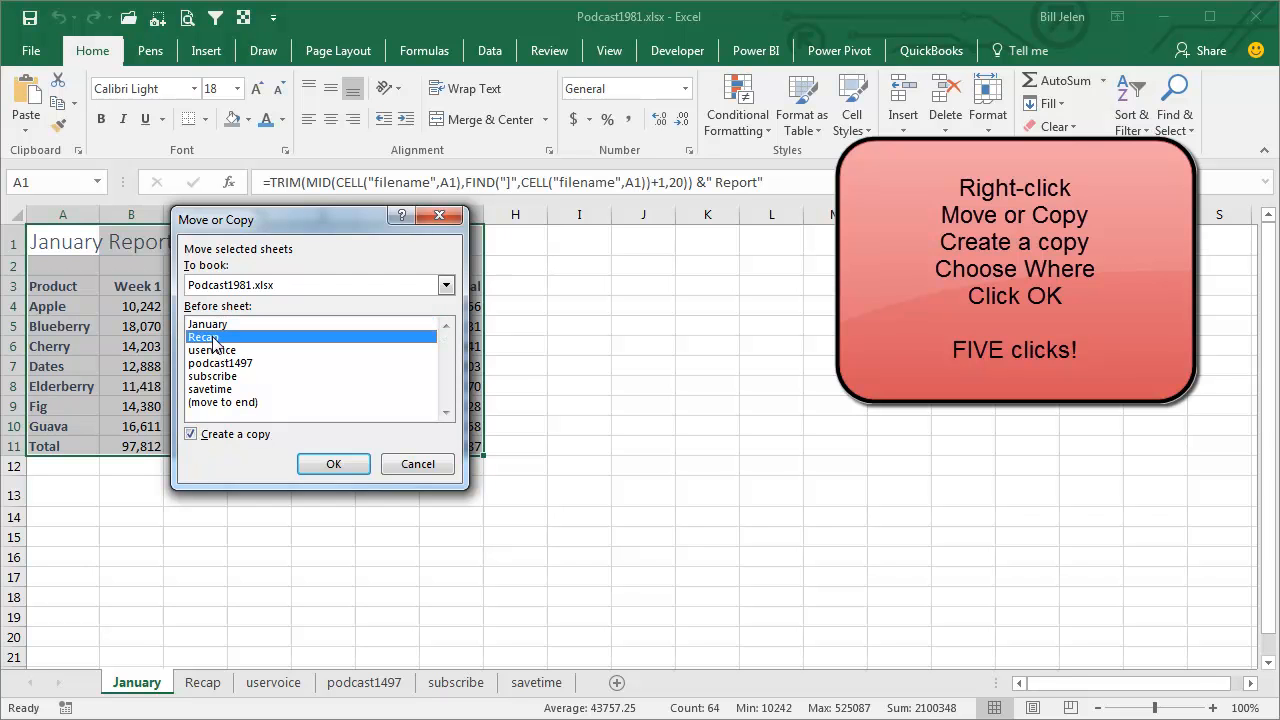
pyautogui.click(331, 465)
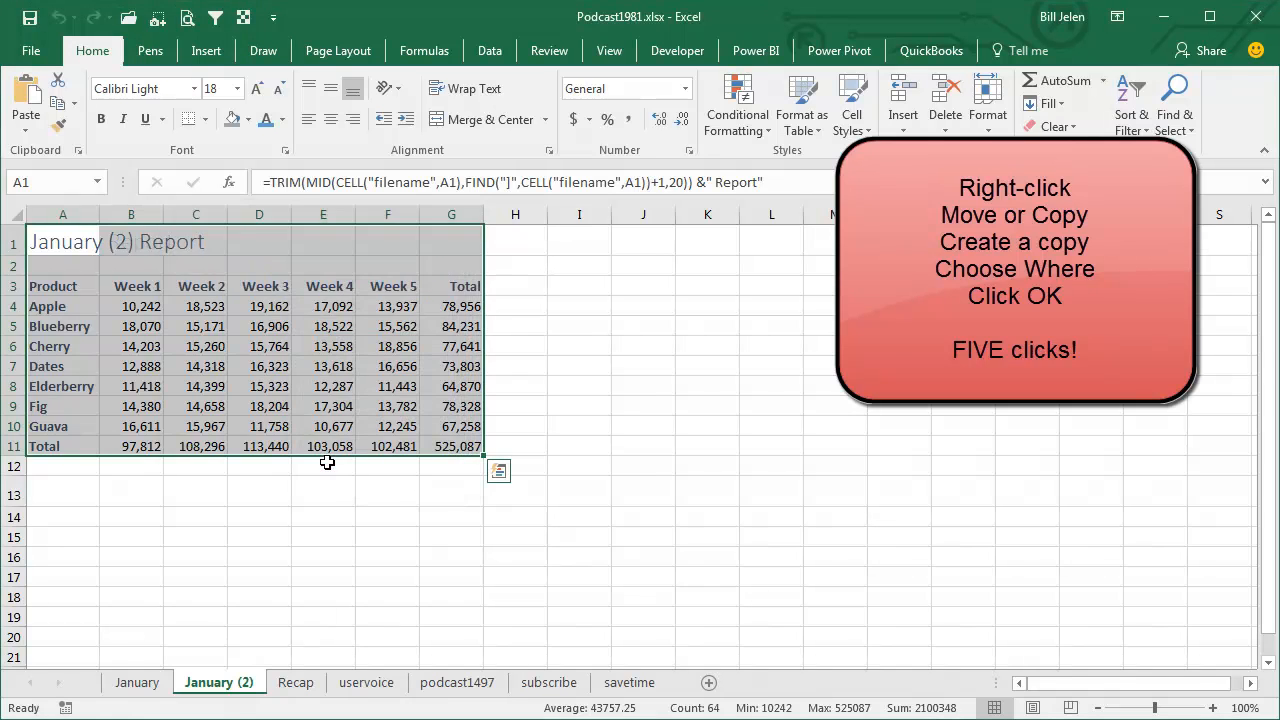
# Rename the copied January (2) sheet as February
pyautogui.click(212, 685)
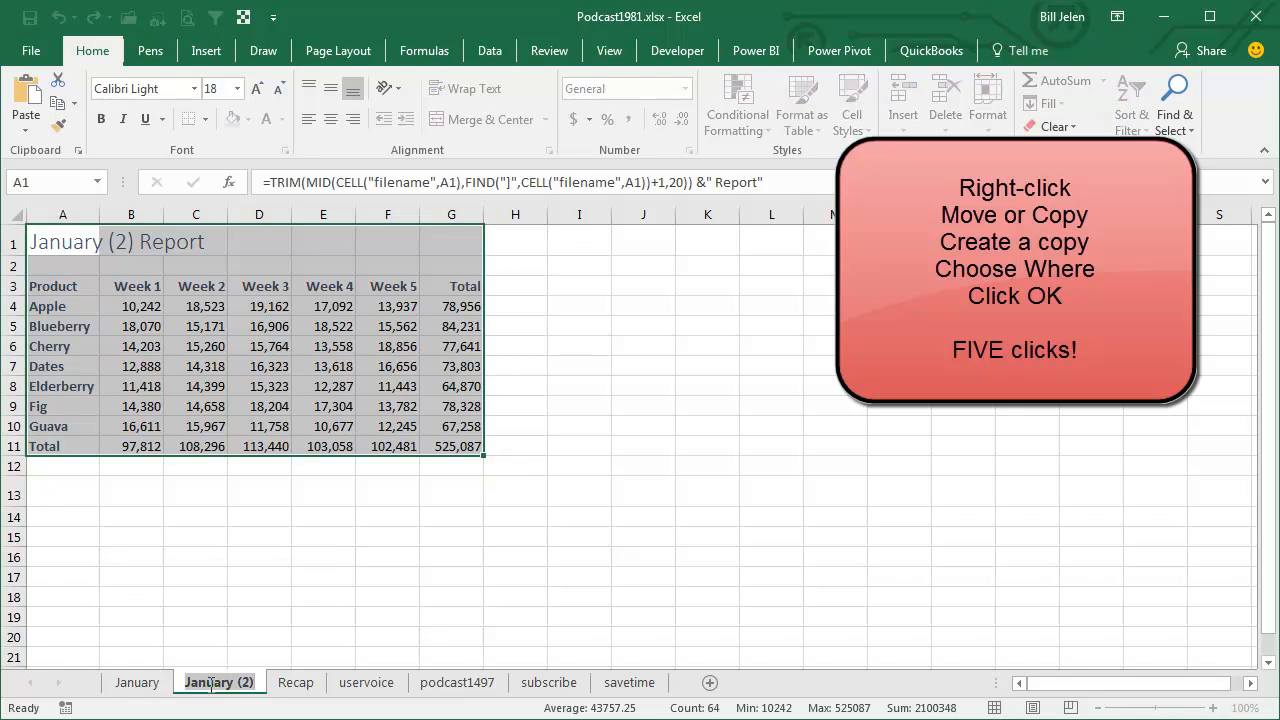
pyautogui.doubleClick(212, 685)
pyautogui.write('February')
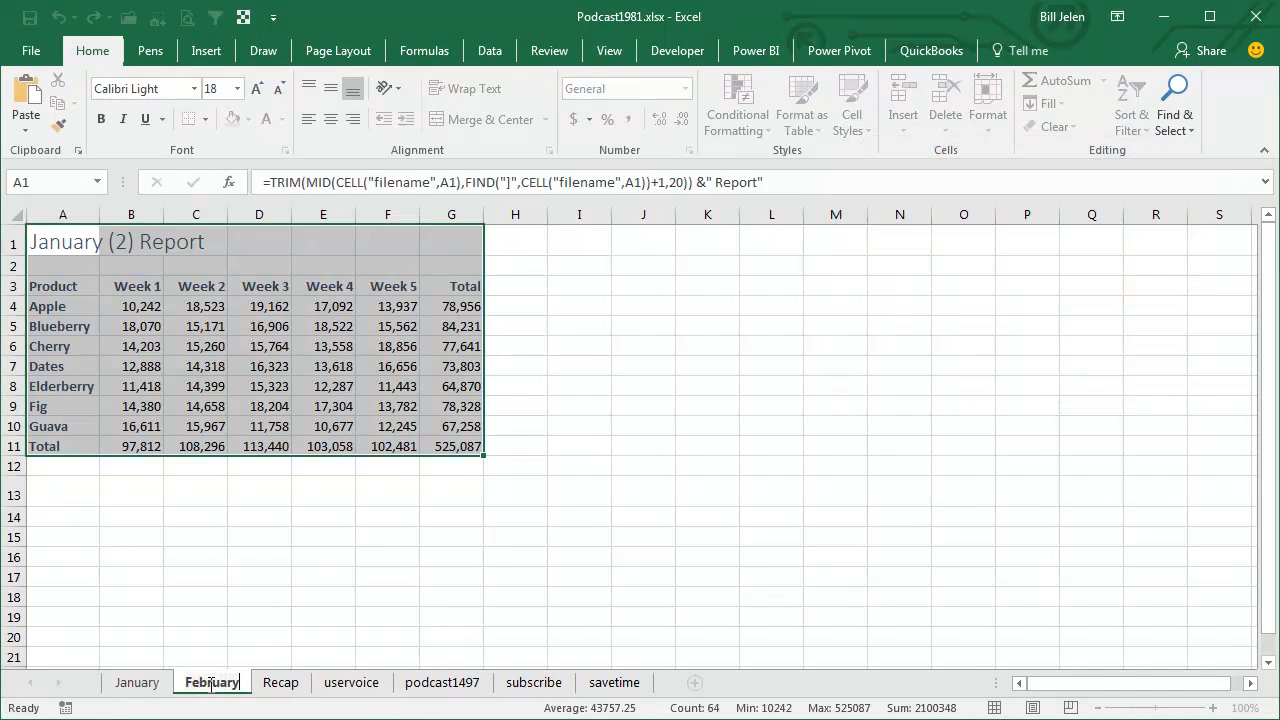
pyautogui.press('Return')
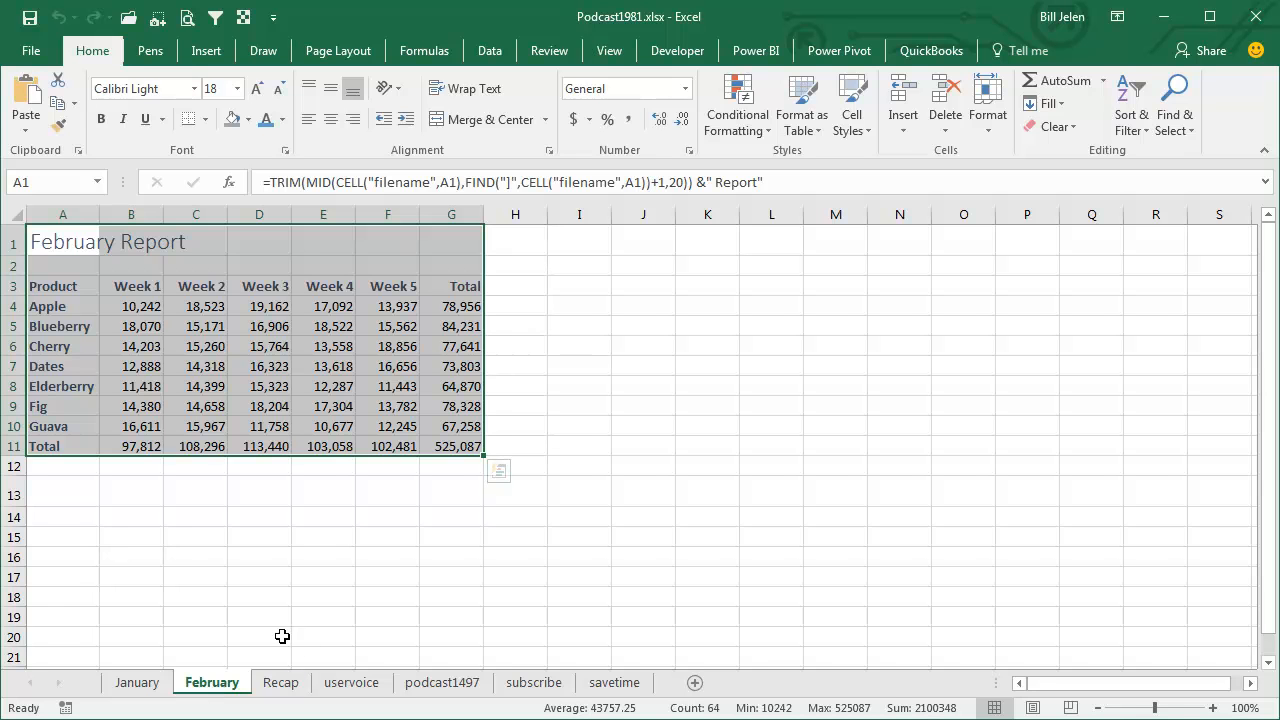
# Duplicate the February sheet four times ahead of the Recap sheet and rename the last copy as June
pyautogui.moveTo(204, 686); pyautogui.dragTo(270, 683)
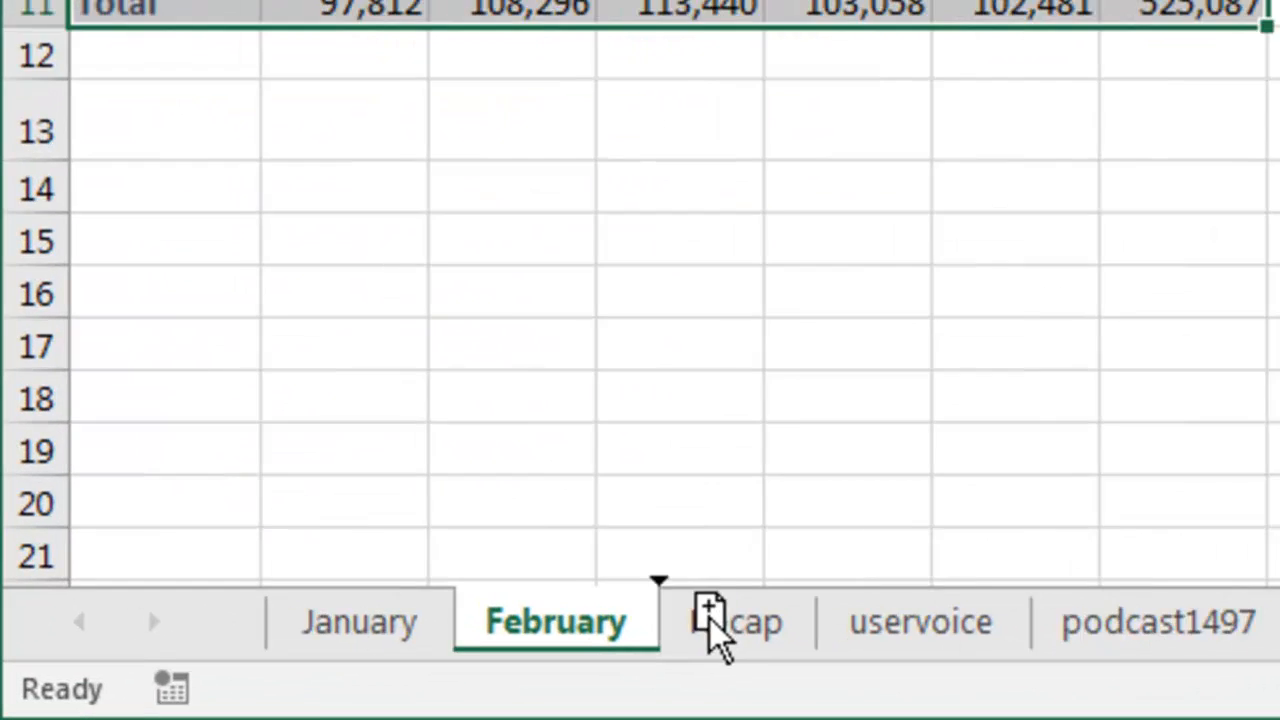
pyautogui.moveTo(712, 615); pyautogui.dragTo(787, 614)
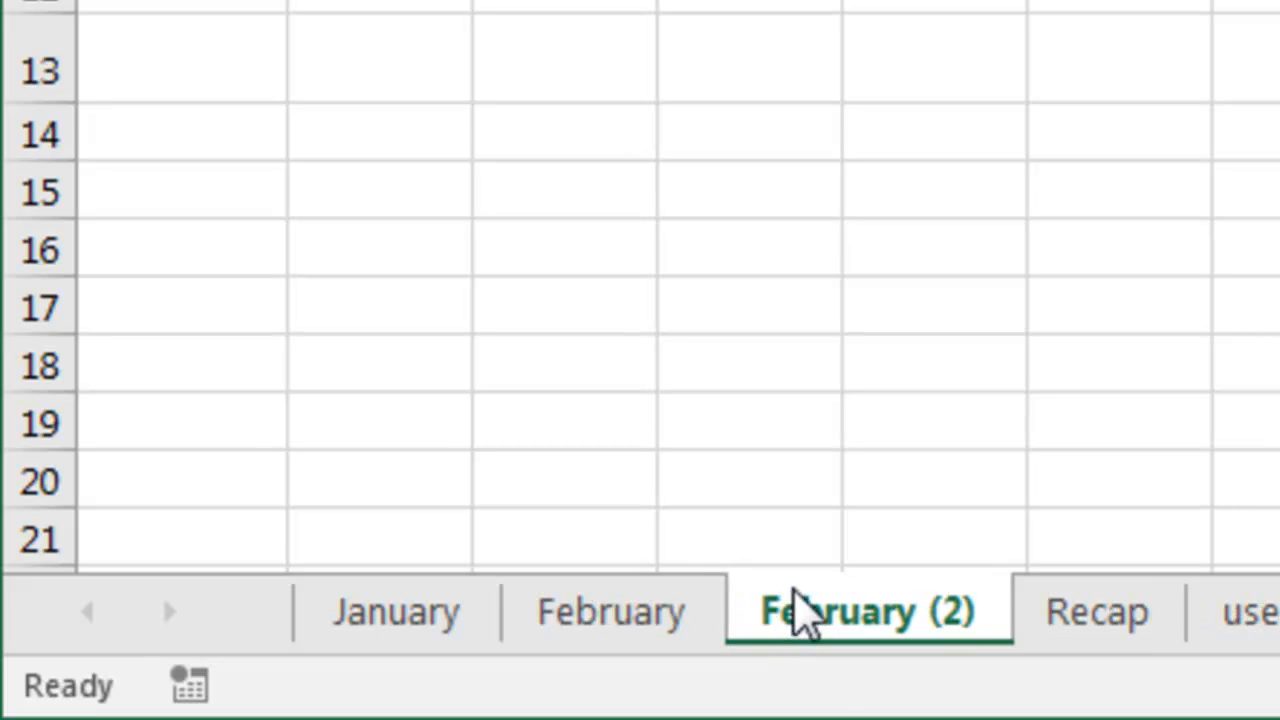
pyautogui.moveTo(808, 634)
pyautogui.mouseDown()
pyautogui.moveTo(1075, 620)
pyautogui.moveTo(1066, 614)
pyautogui.mouseUp()
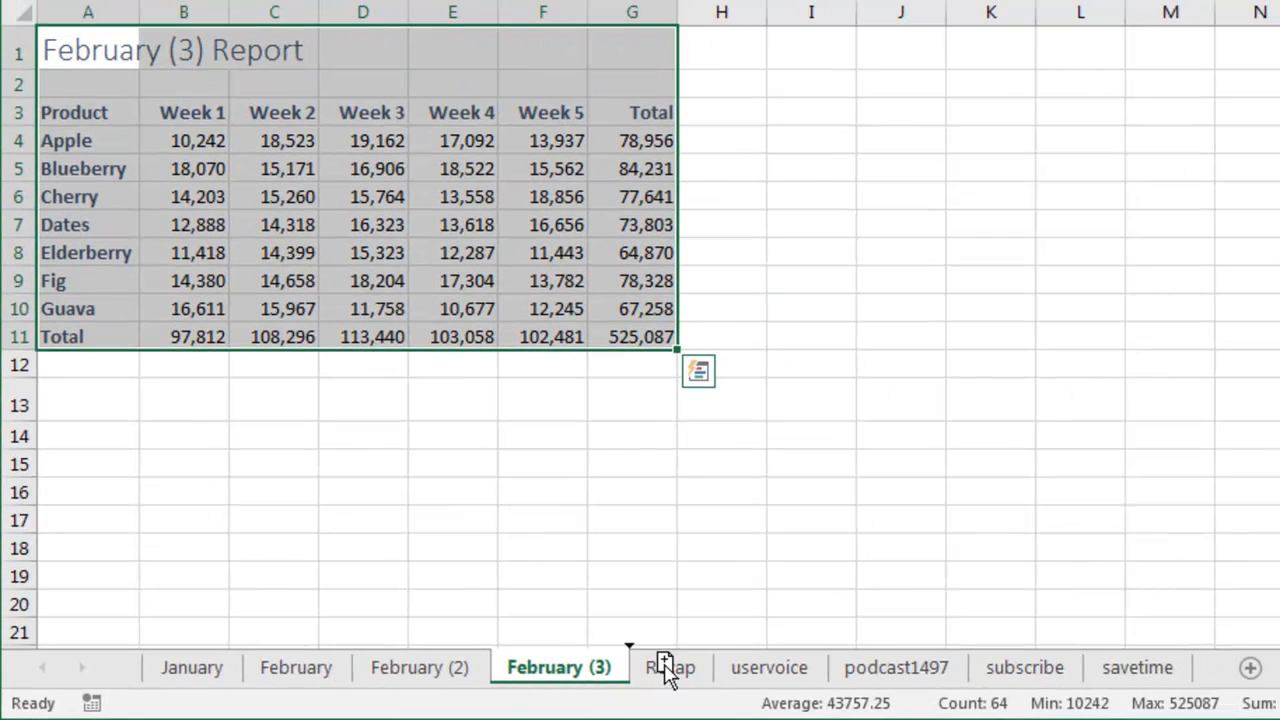
pyautogui.moveTo(665, 670); pyautogui.dragTo(674, 665)
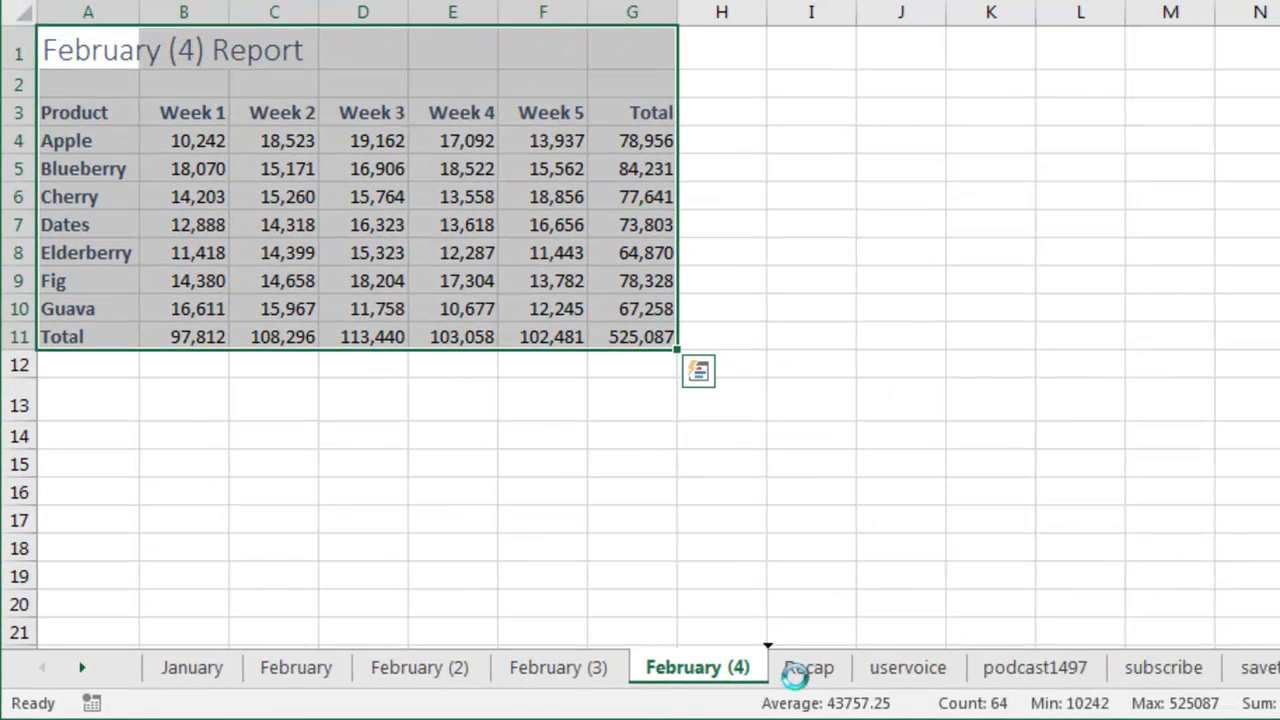
pyautogui.moveTo(793, 675); pyautogui.dragTo(803, 678)
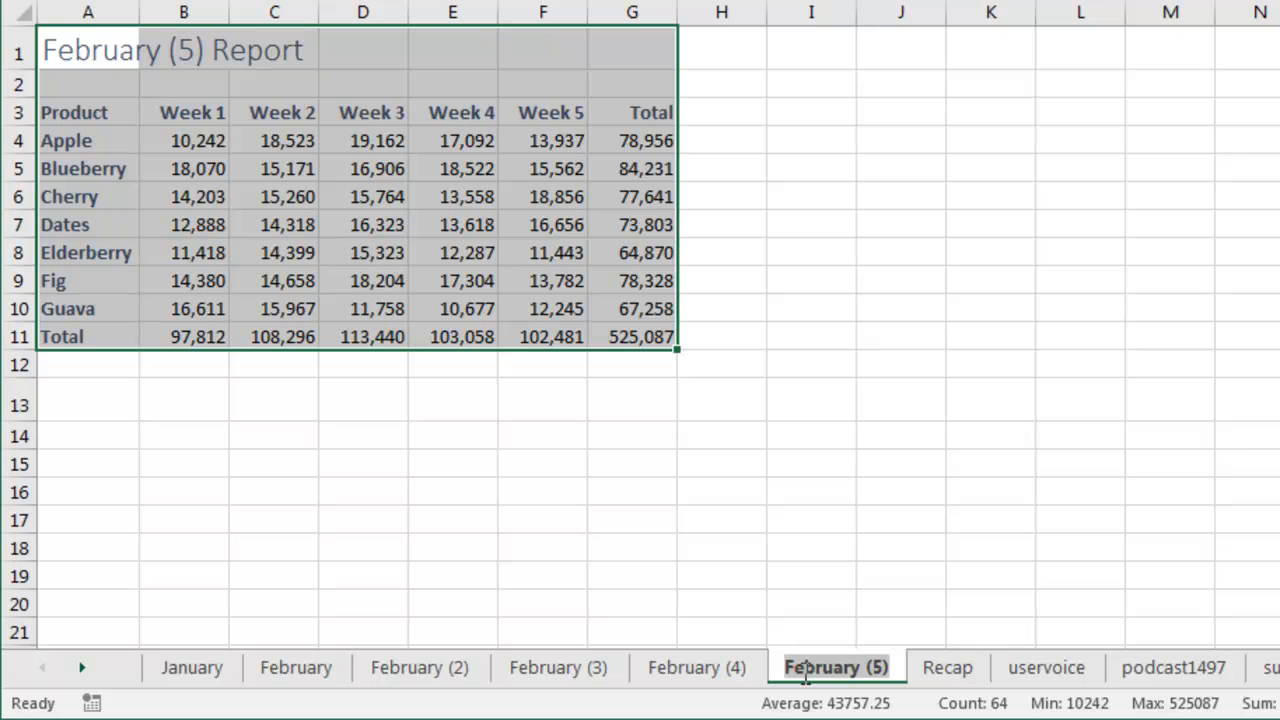
pyautogui.write('June')
pyautogui.press('Return')
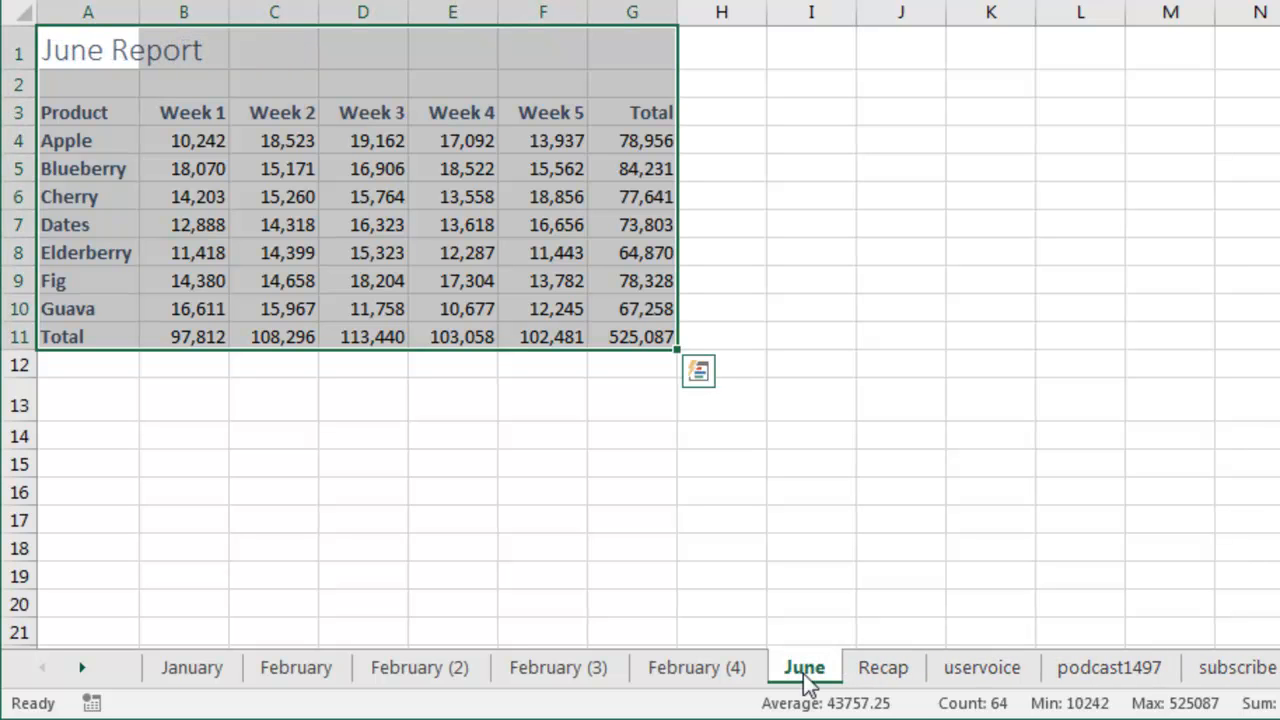
# Group the sheets from January through June and copy the whole group to just before the Recap sheet
pyautogui.click(193, 672)
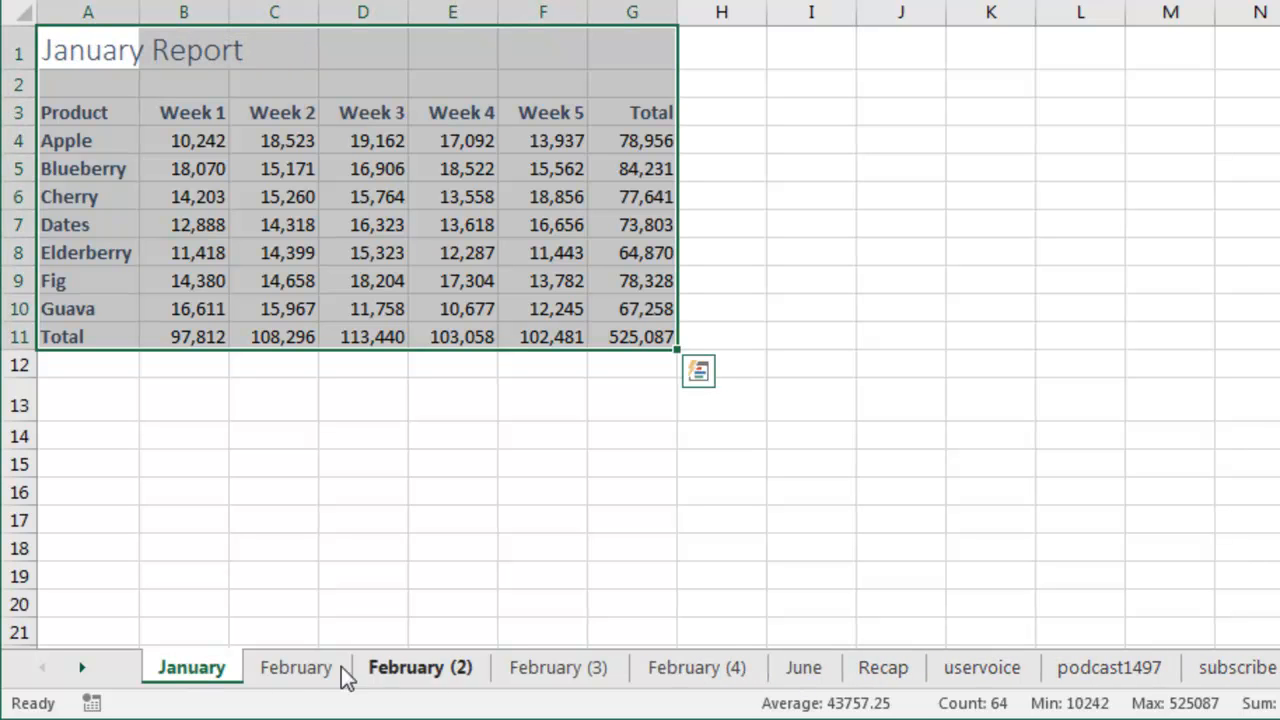
pyautogui.keyDown('shift'); pyautogui.click(800, 672); pyautogui.keyUp('shift')
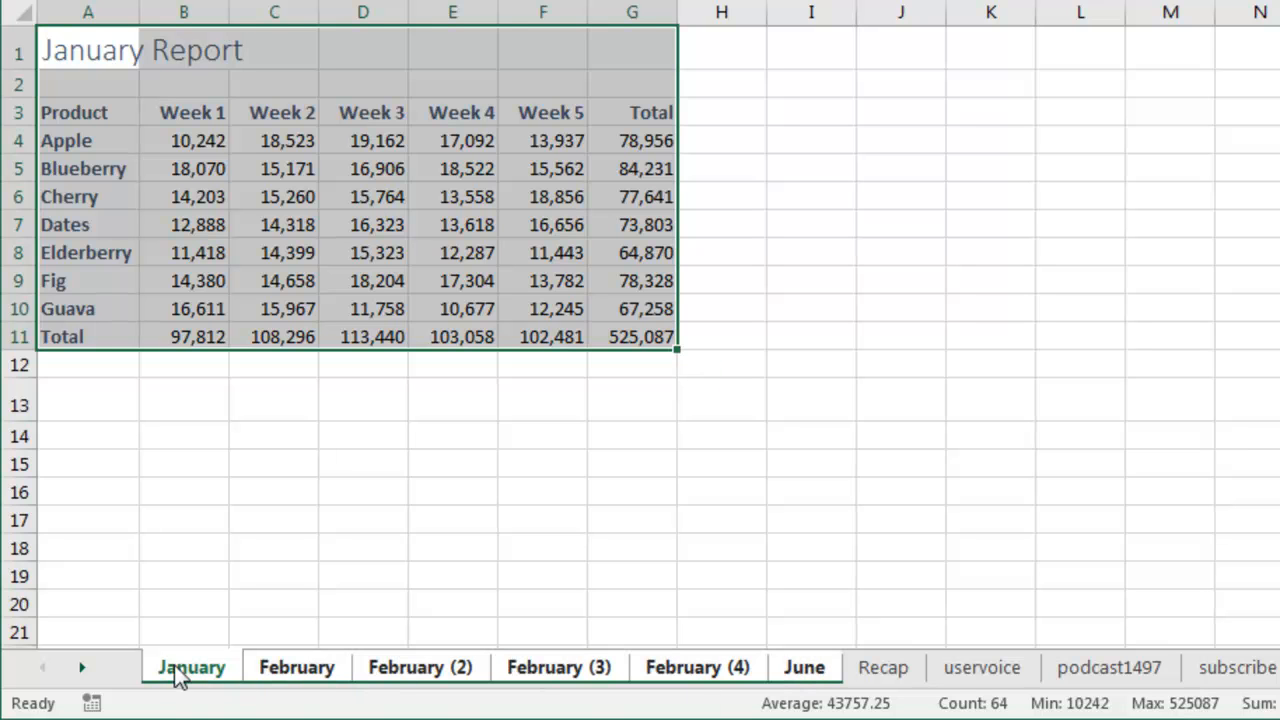
pyautogui.moveTo(170, 677)
pyautogui.mouseDown()
pyautogui.moveTo(449, 609)
pyautogui.moveTo(843, 634)
pyautogui.moveTo(863, 648)
pyautogui.mouseUp()
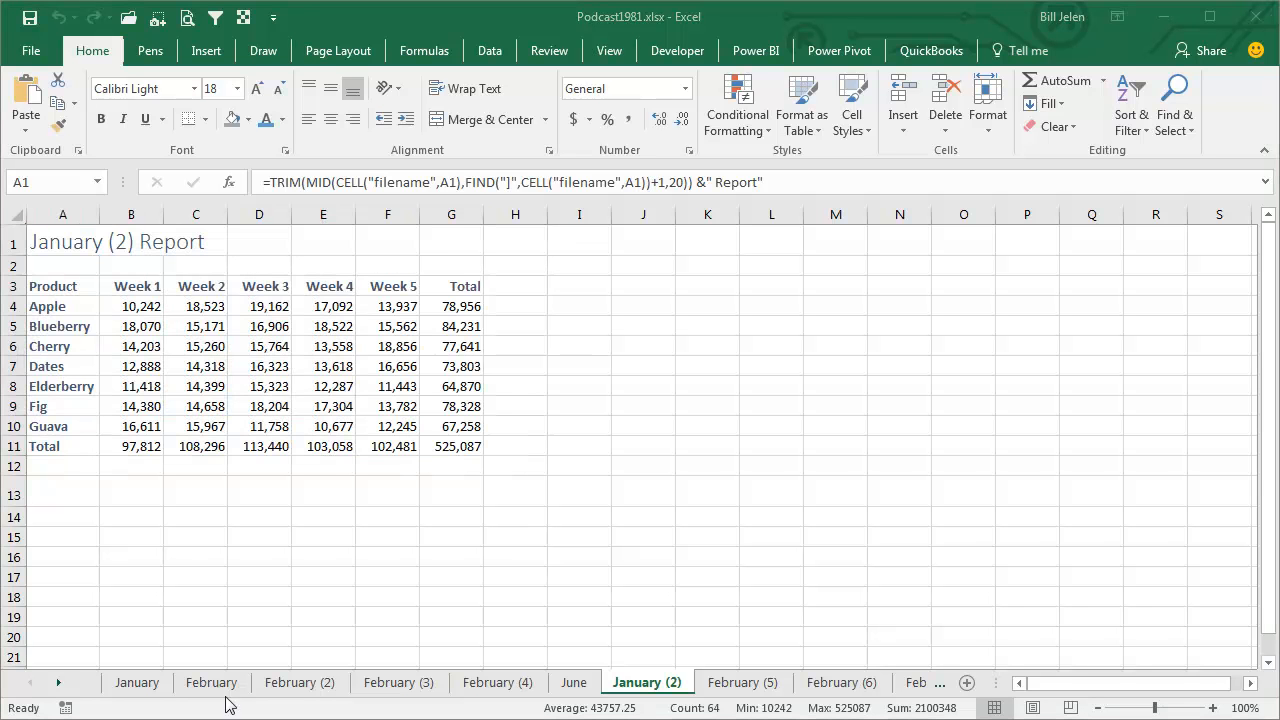
# Fill J2:J13 with the months January to December from a single starting entry, and clear the range again
pyautogui.click(629, 262)
pyautogui.write('January')
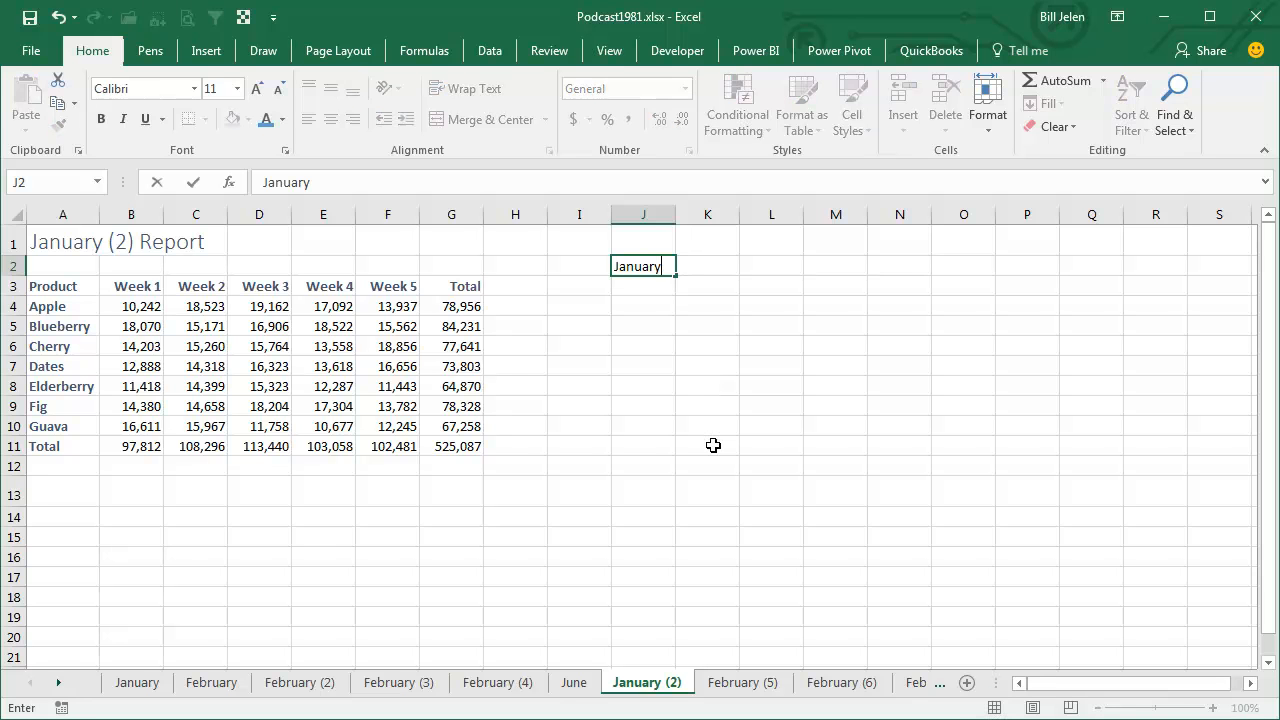
pyautogui.hotkey('ctrl', 'Return')
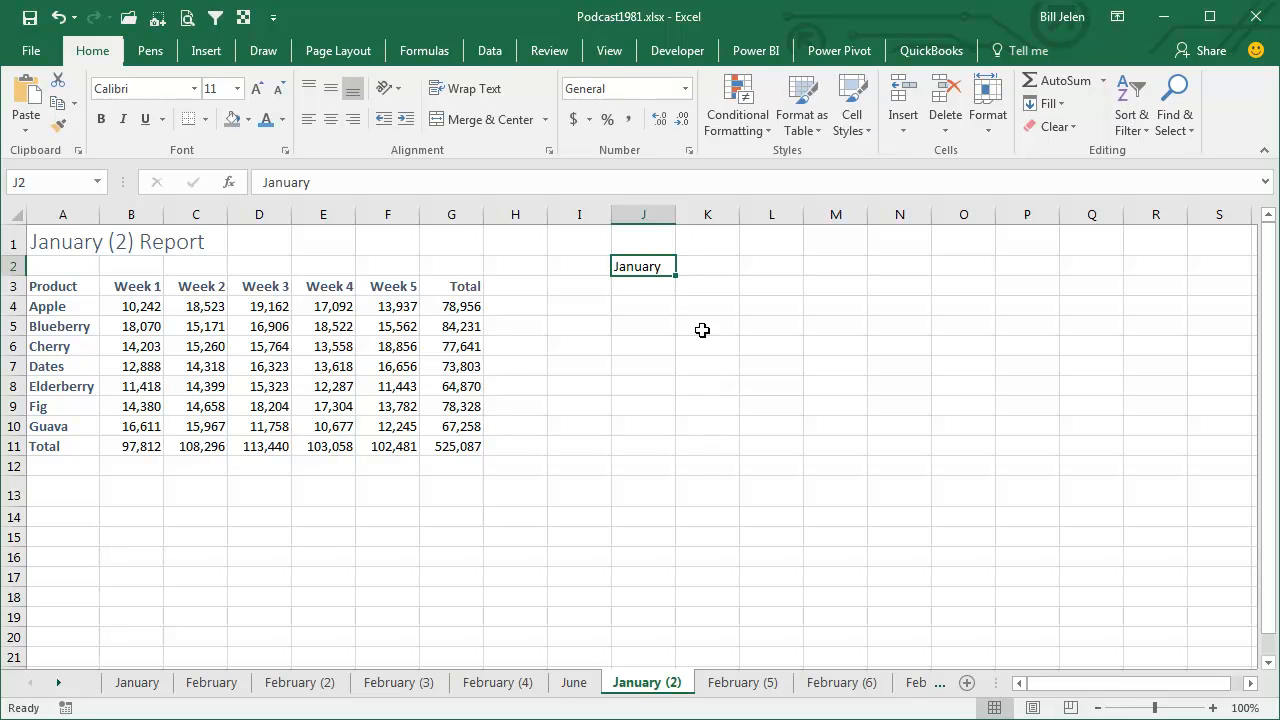
pyautogui.moveTo(676, 272); pyautogui.dragTo(660, 505)
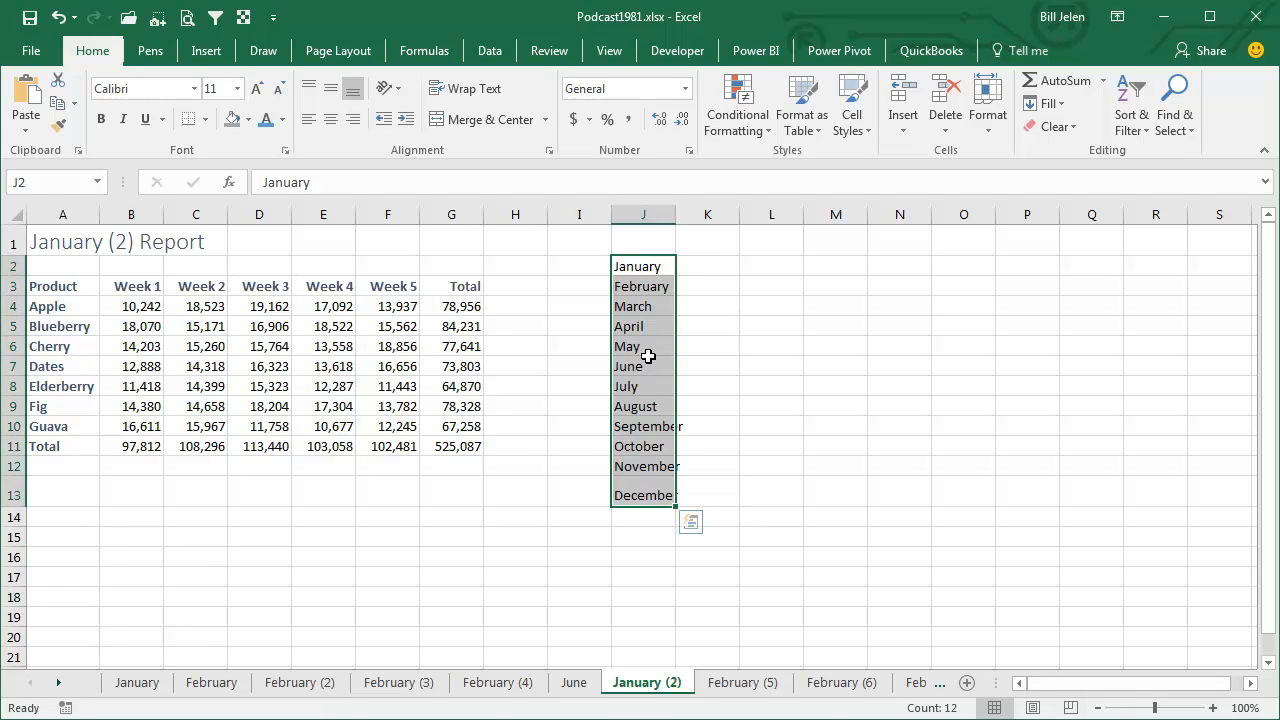
pyautogui.press('Delete')
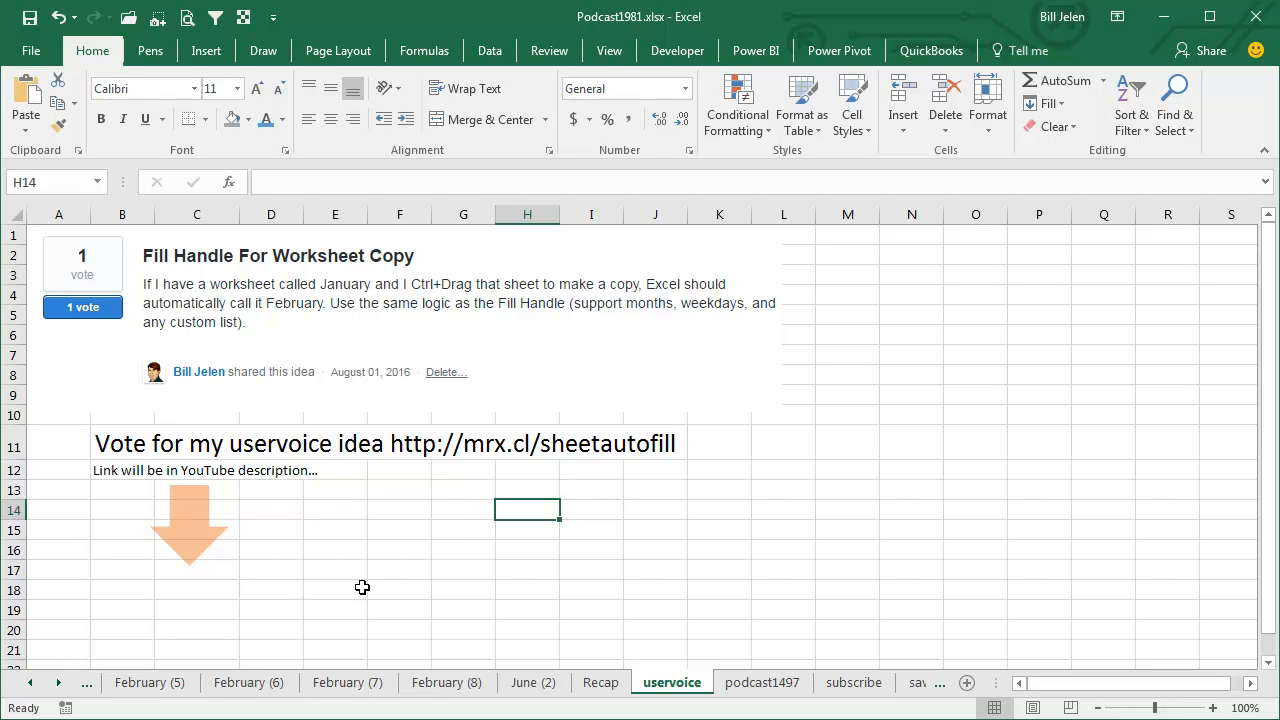
# View the podcast1497 sheet
pyautogui.click(763, 687)
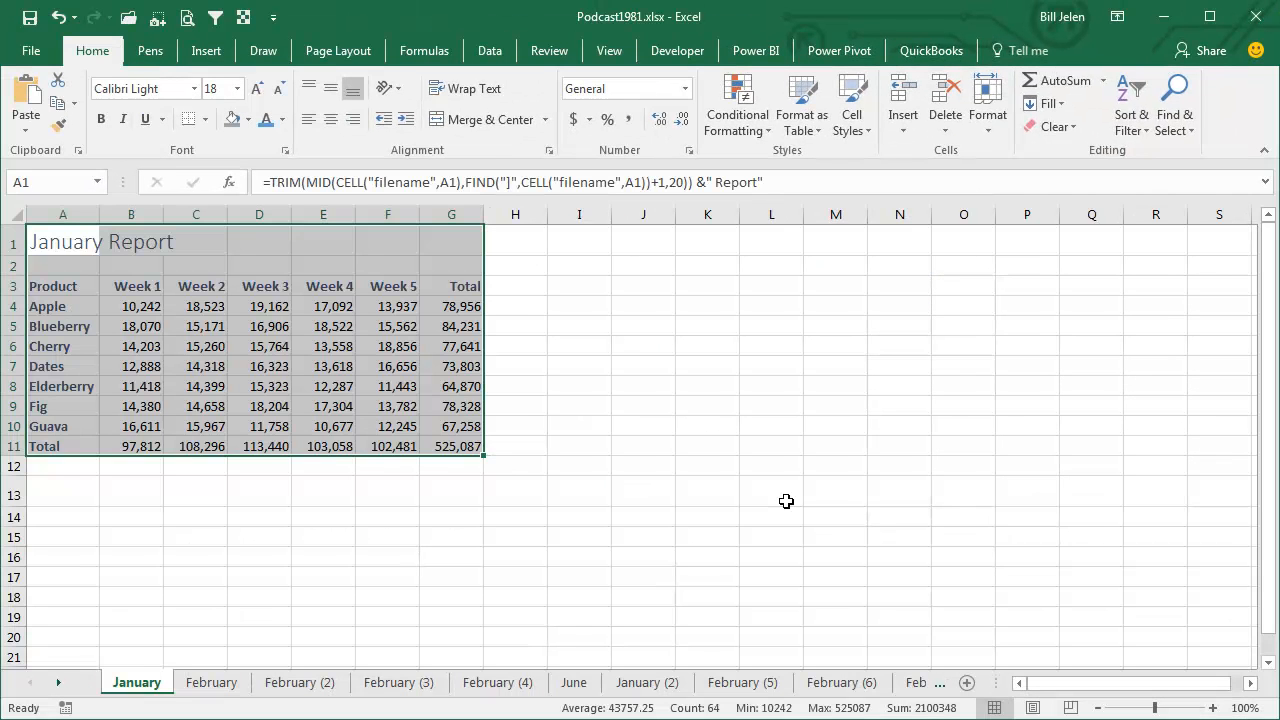
# Rename the February (2) sheet as March
pyautogui.keyDown('shift'); pyautogui.click(300, 684); pyautogui.keyUp('shift')
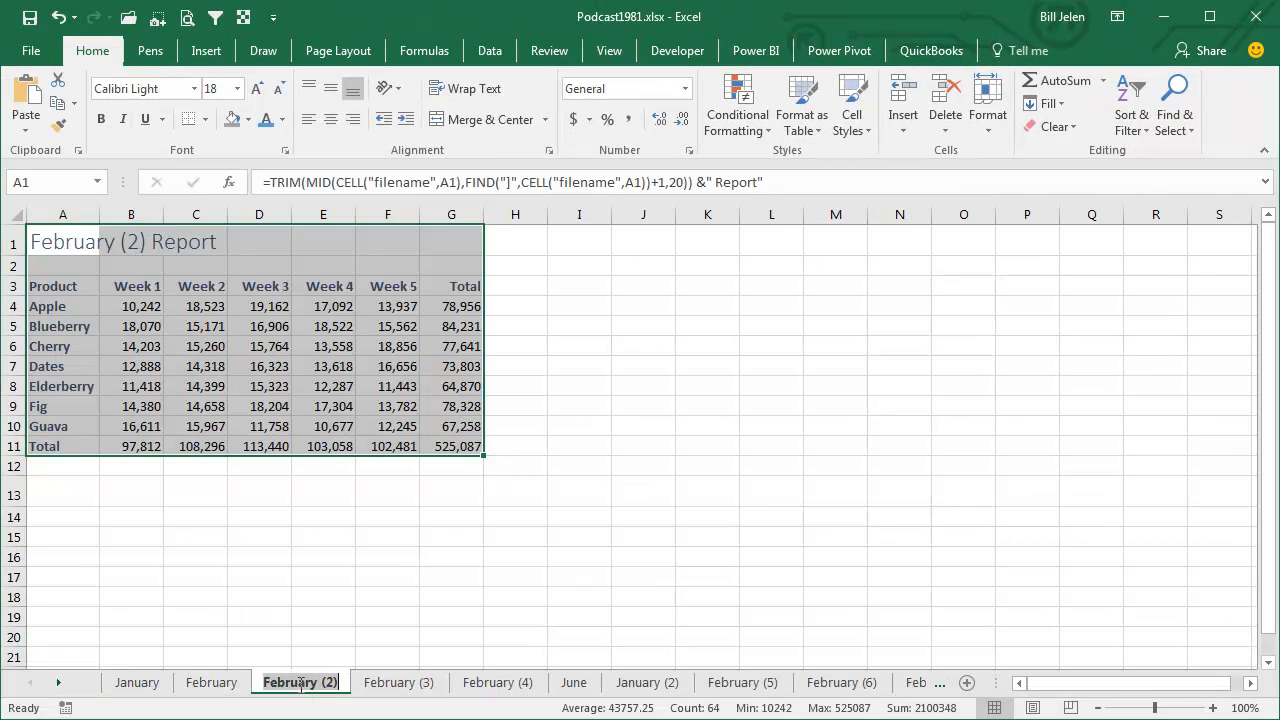
pyautogui.write('March')
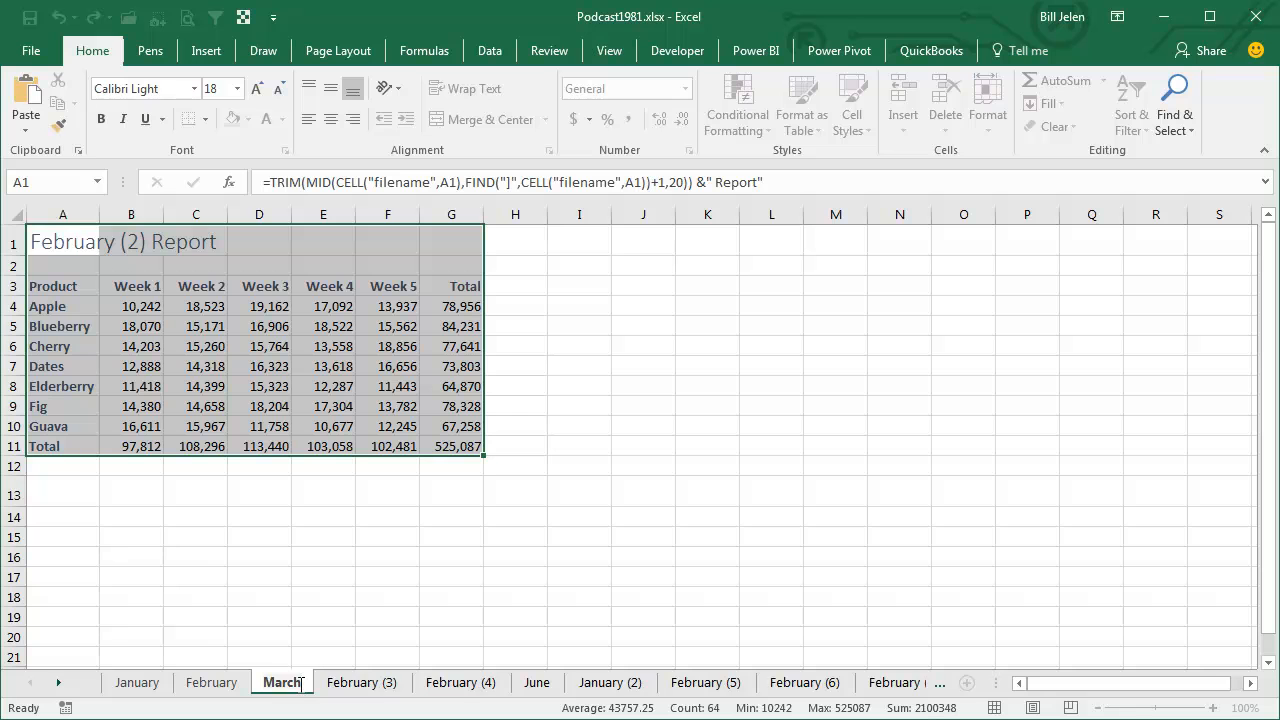
pyautogui.press('Return')
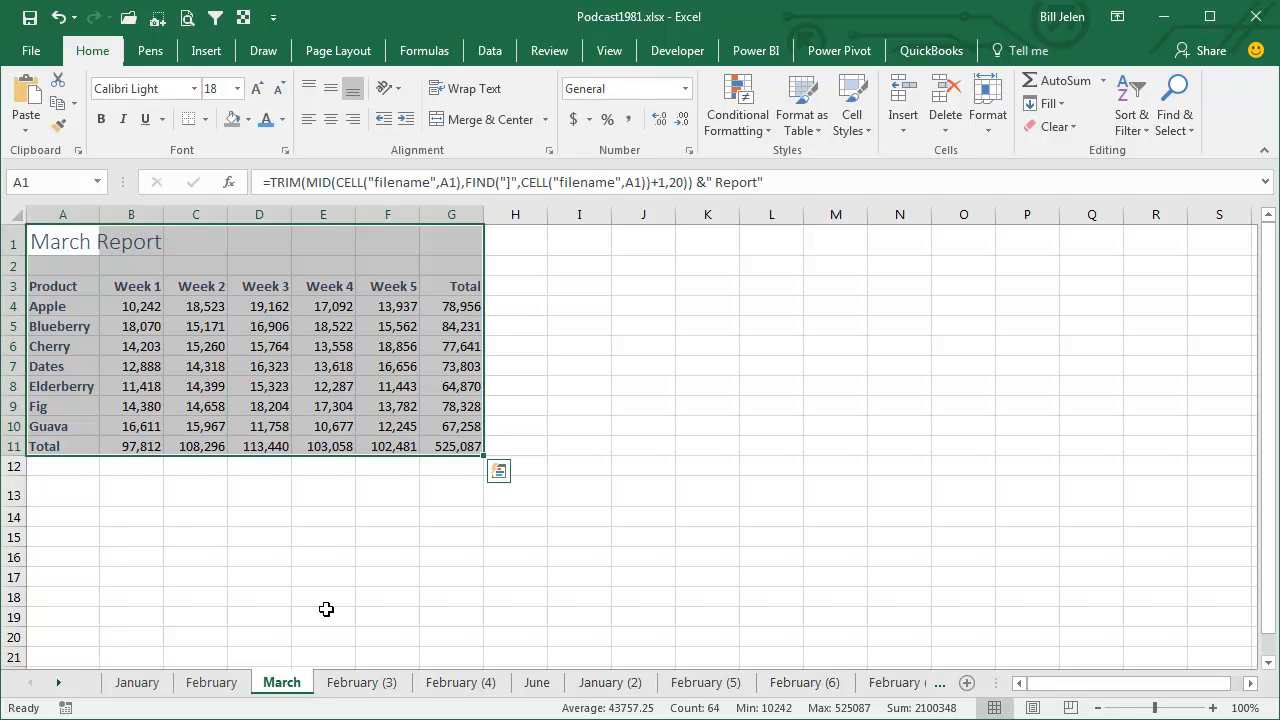
# Run for i = 1 to 12 : Worksheets(i).Name = Format(DateSerial(2016,i,1),"mmmm") : next i in the VBA Immediate window and return to the workbook
pyautogui.hotkey('alt', 'F11')
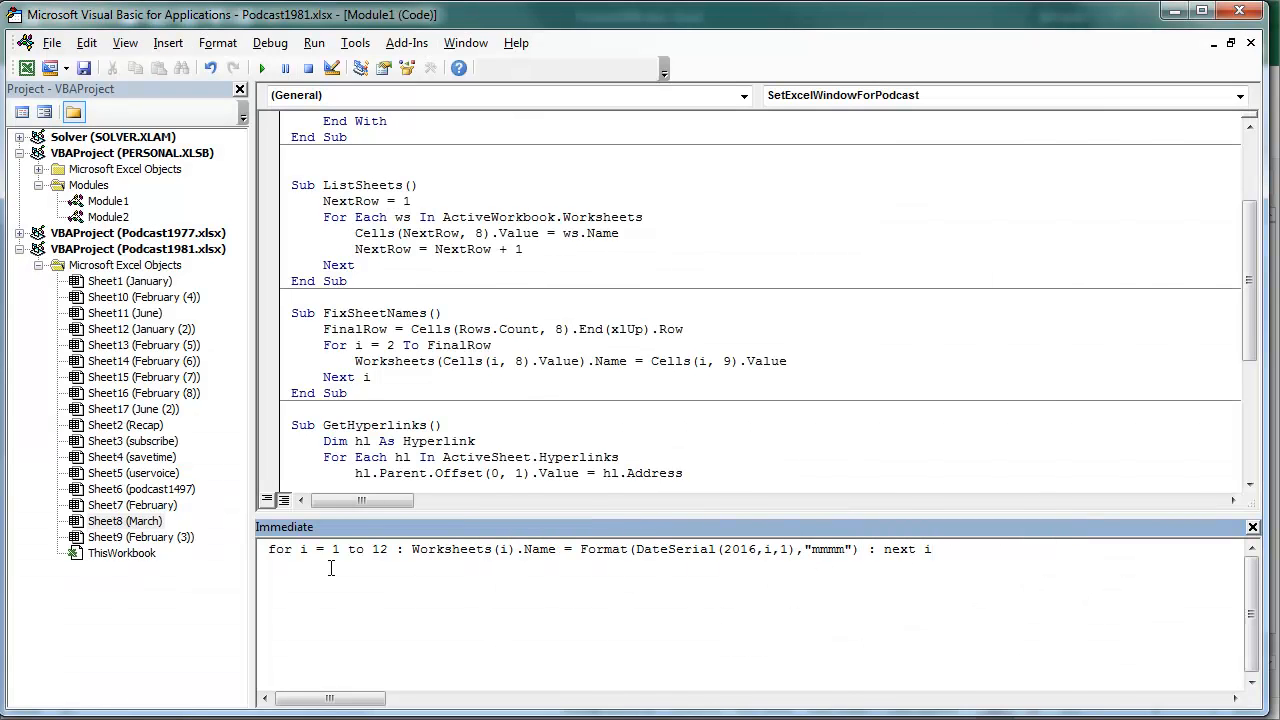
pyautogui.hotkey('ctrl', 'g')
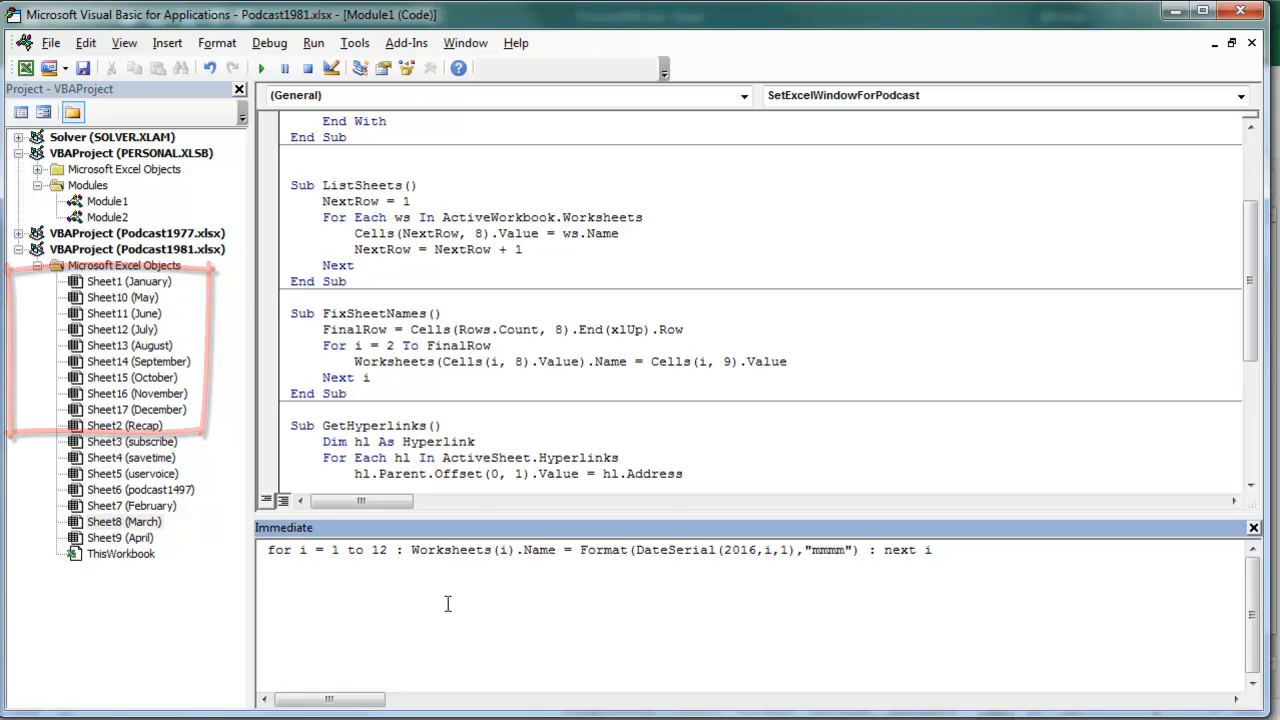
pyautogui.click(47, 43)
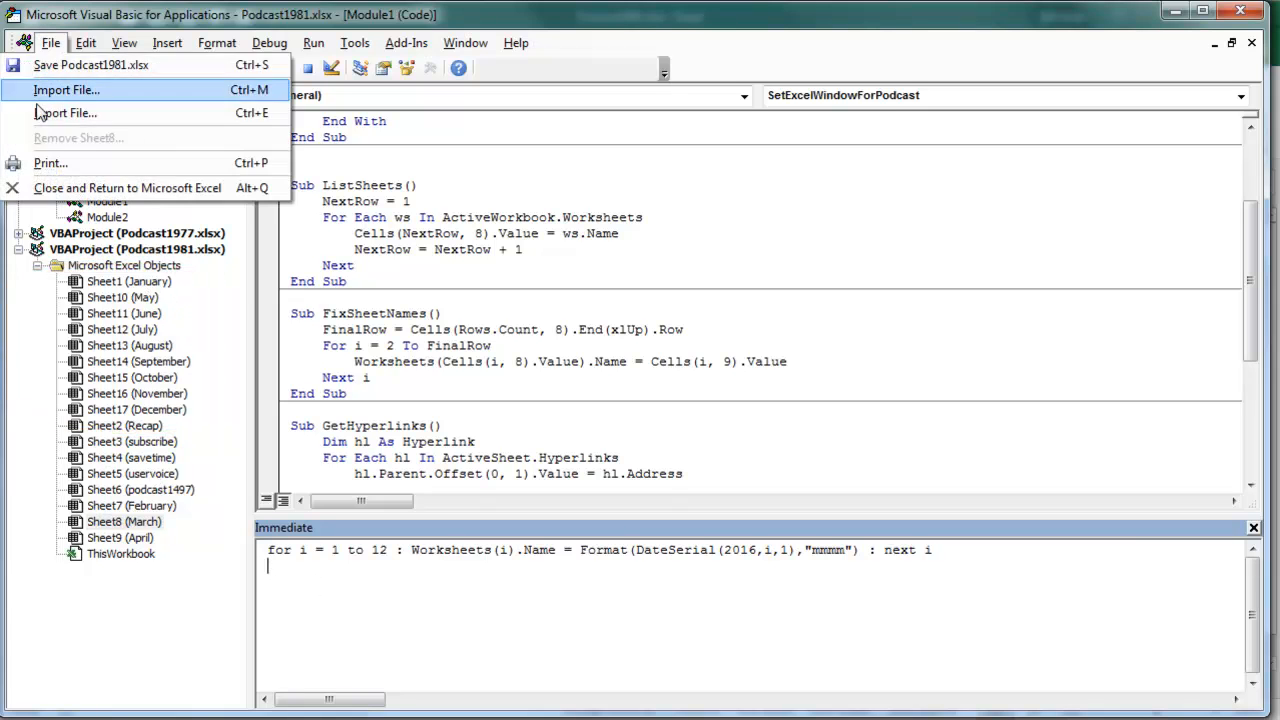
pyautogui.click(55, 190)
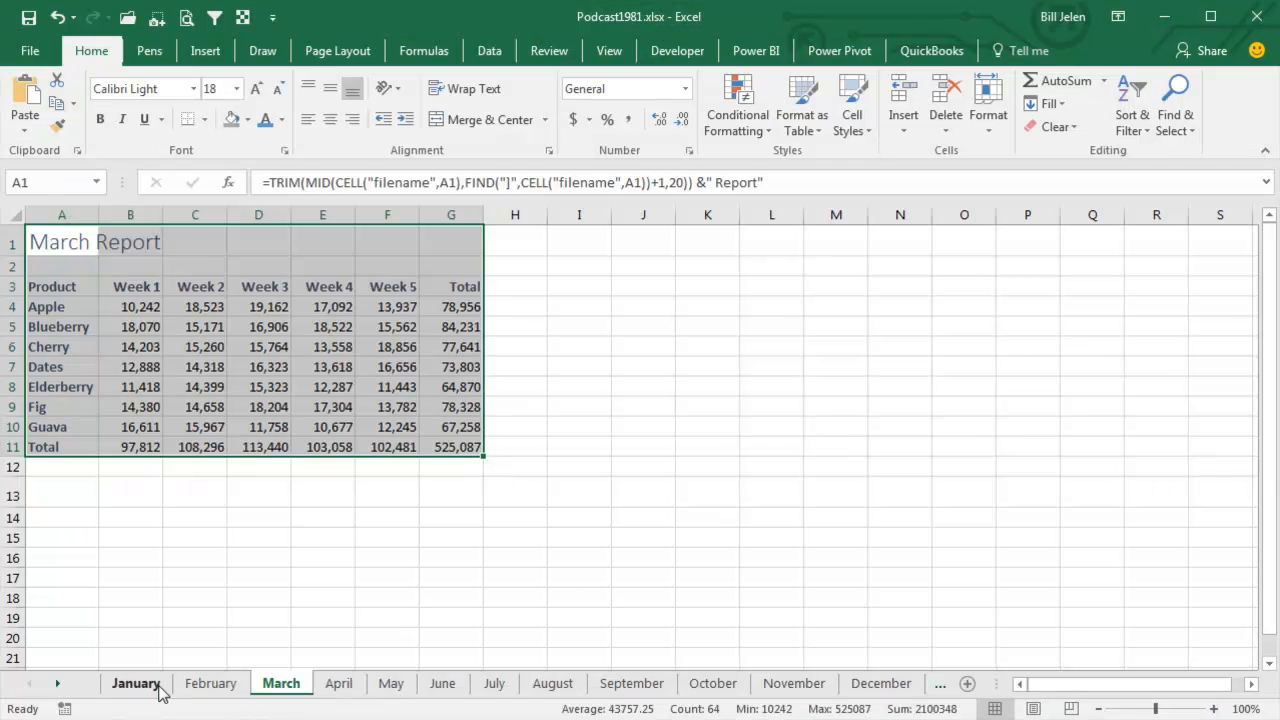